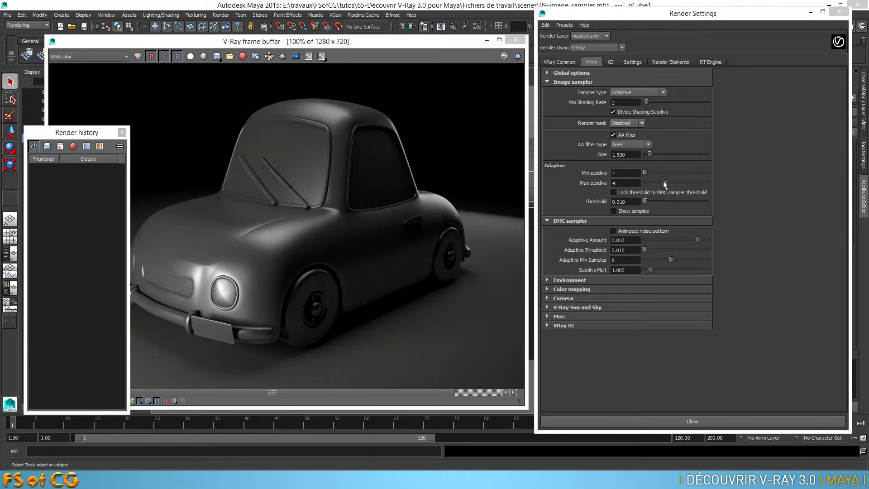
Step: Collapse the Image sampler and DMC sampler sections and expand the Color mapping settings
click(549, 81)
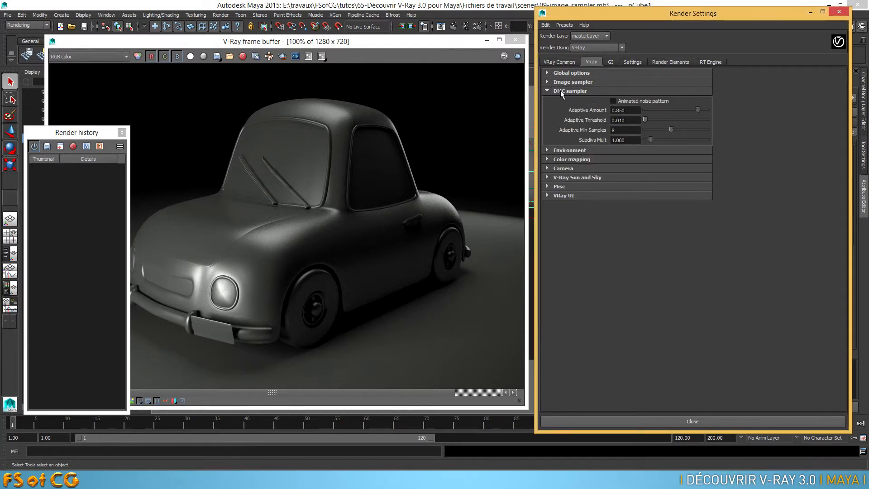
click(547, 91)
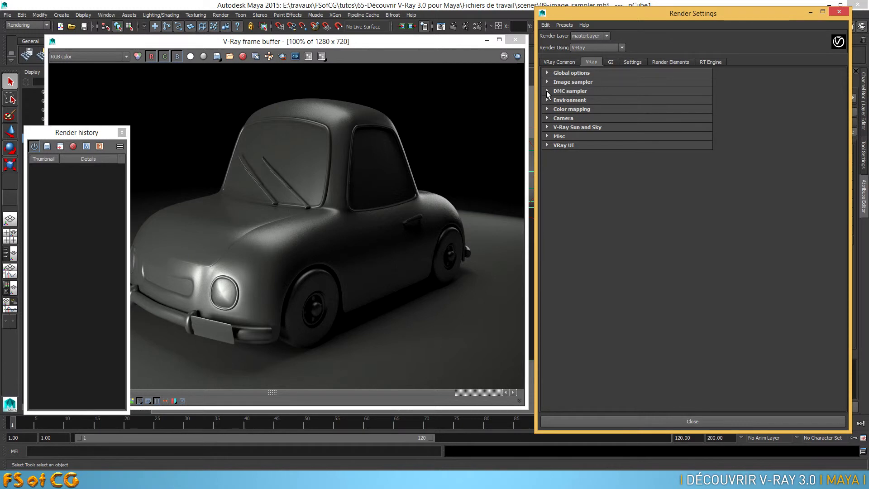
click(548, 100)
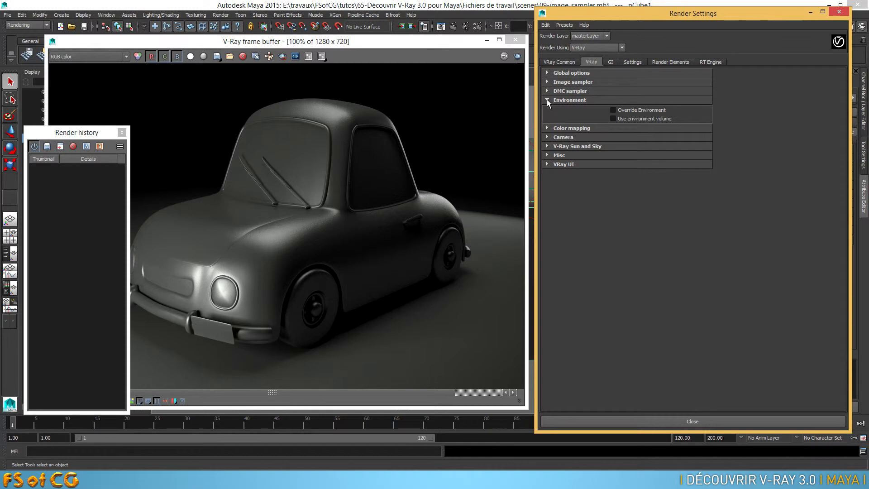
click(547, 100)
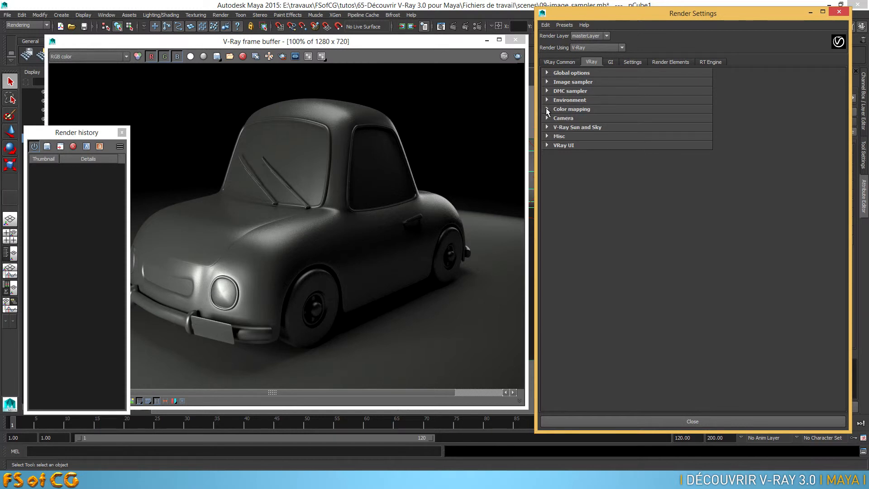
click(547, 109)
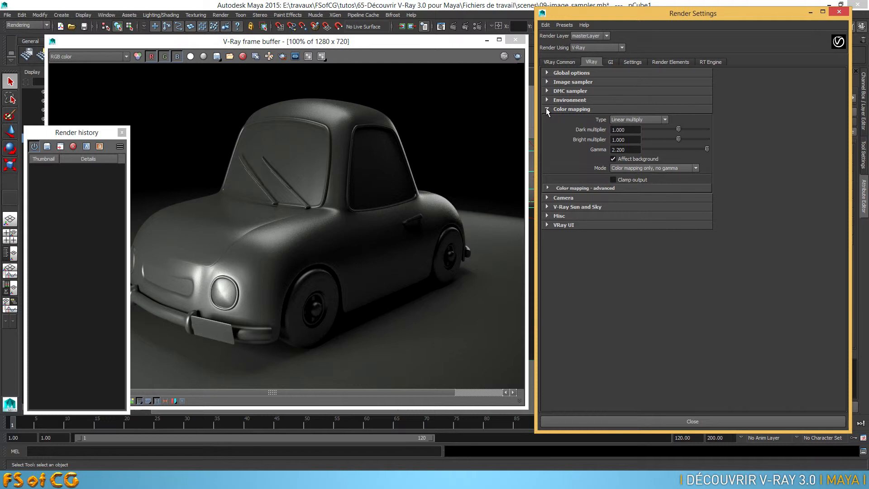
Step: Review the available color mapping types and set the type to Exponential
click(645, 119)
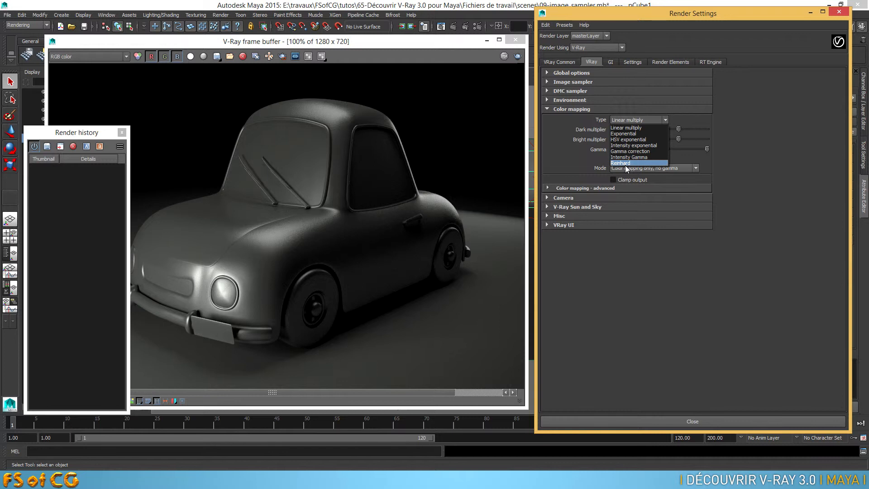
click(634, 127)
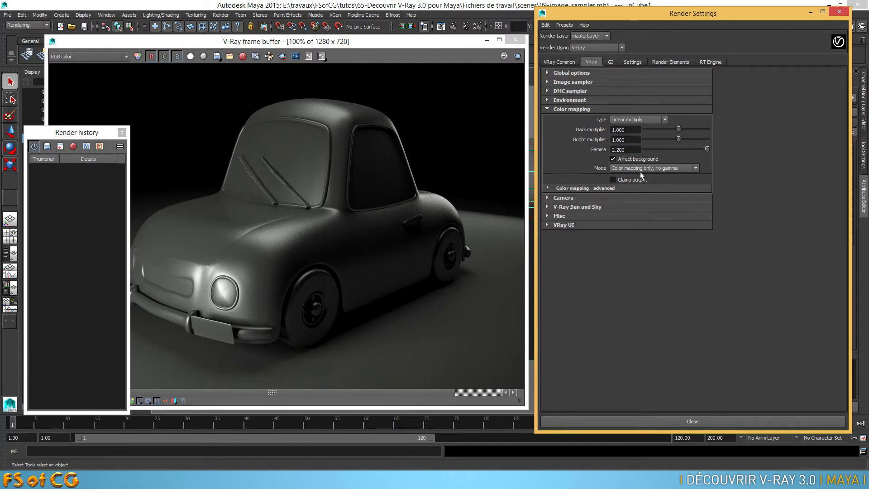
click(643, 120)
click(637, 128)
Step: Save the existing render to the render history, and re-render the scene with exponential mapping, saving that result too
drag(366, 41, 425, 49)
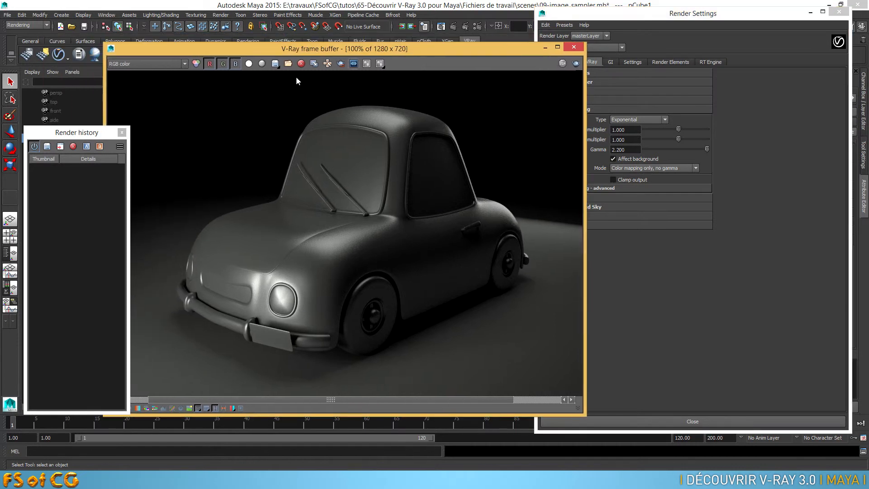
drag(77, 132, 67, 55)
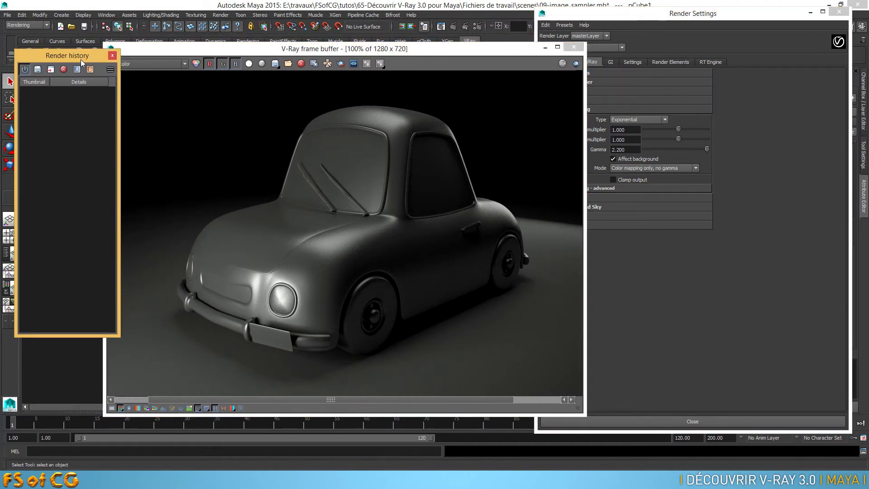
click(38, 70)
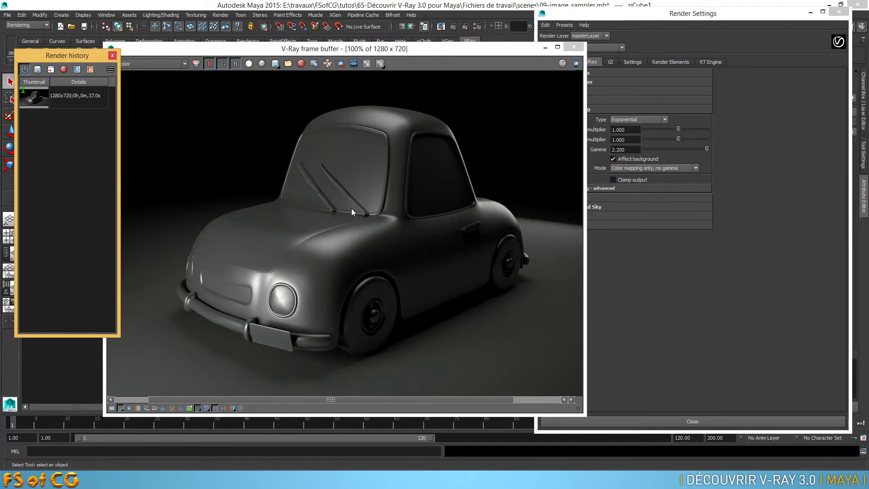
click(576, 64)
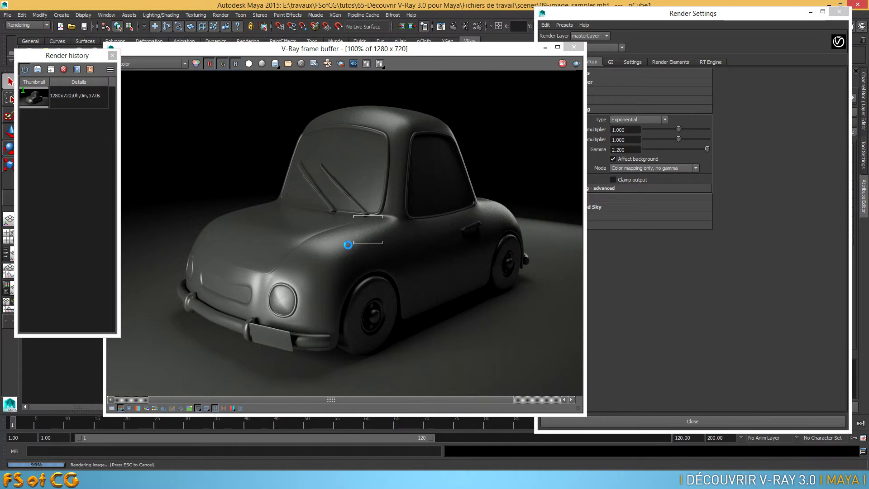
click(38, 70)
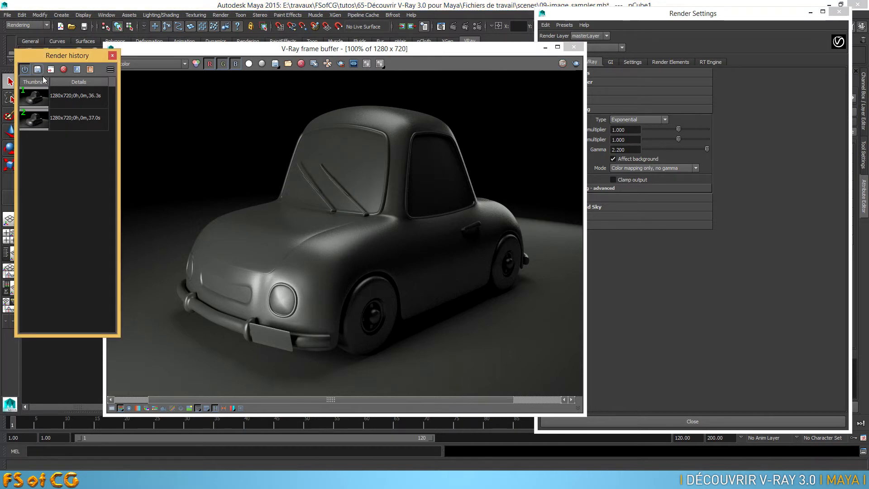
Step: Set the newest history render as comparison image A and the older linear render as image B
click(78, 97)
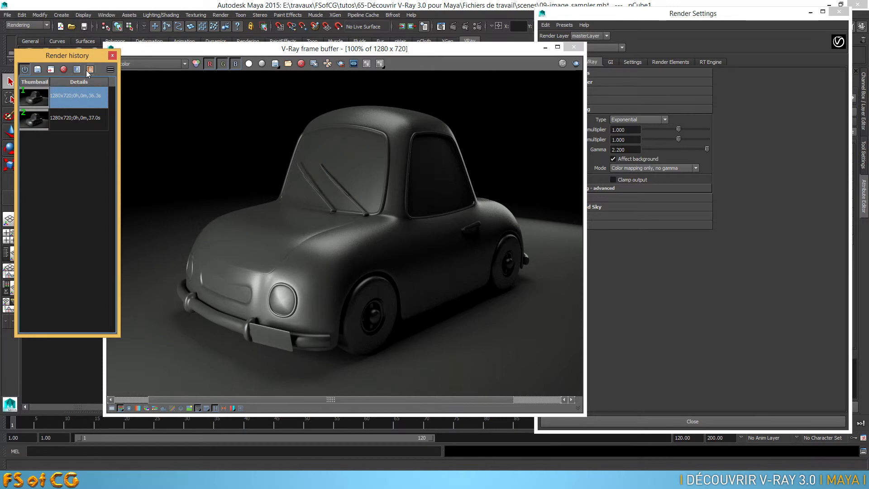
click(77, 71)
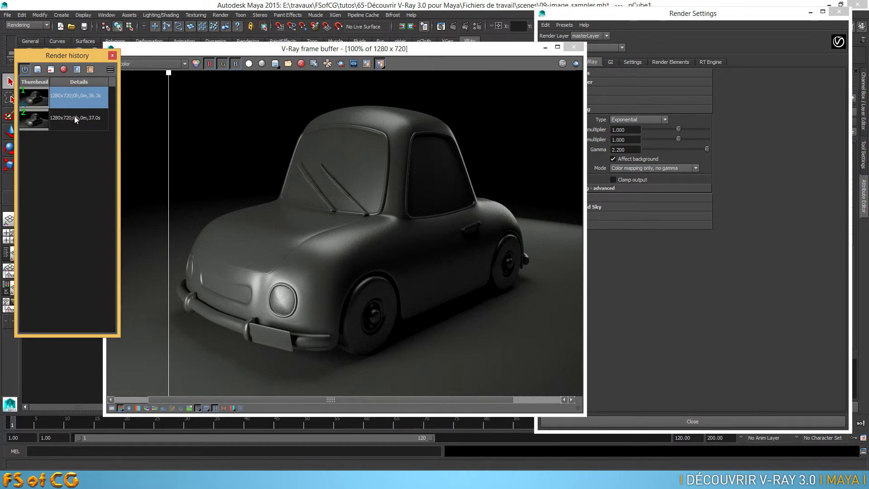
click(74, 116)
click(91, 69)
Step: Compare the exponential and linear renders across the windshield, hood and door using the A/B divider
drag(168, 75, 343, 141)
scroll(324, 227, up, 1)
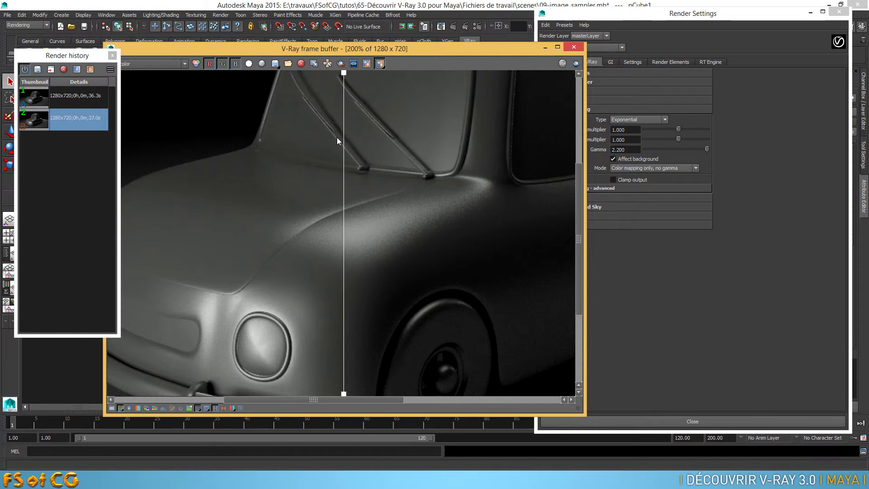
double_click(337, 141)
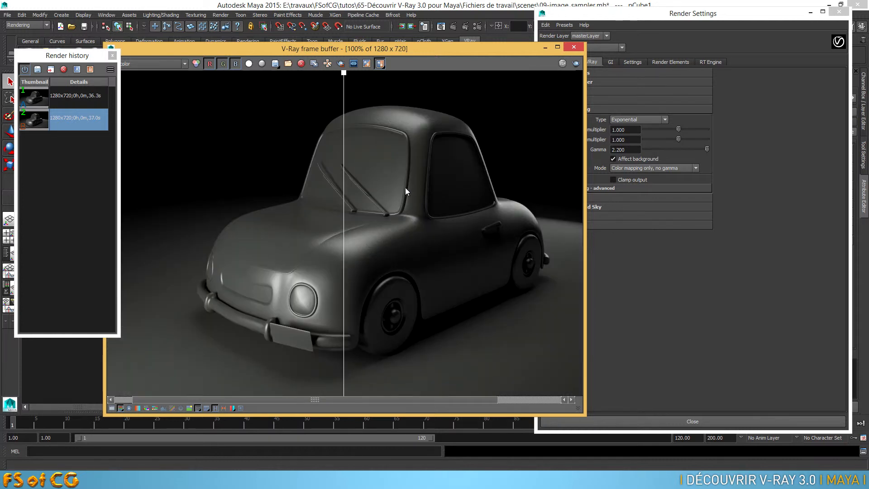
scroll(512, 202, up, 1)
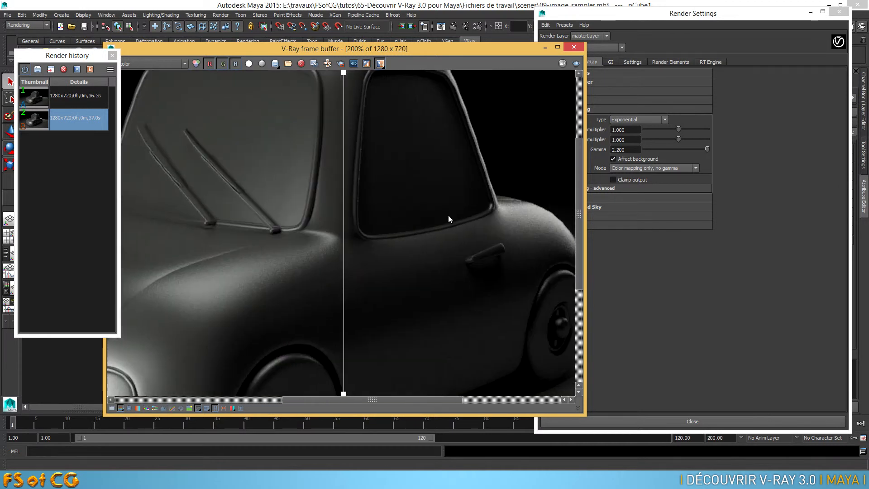
middle_drag(397, 219, 271, 223)
drag(346, 76, 360, 129)
scroll(360, 132, down, 2)
scroll(442, 152, up, 1)
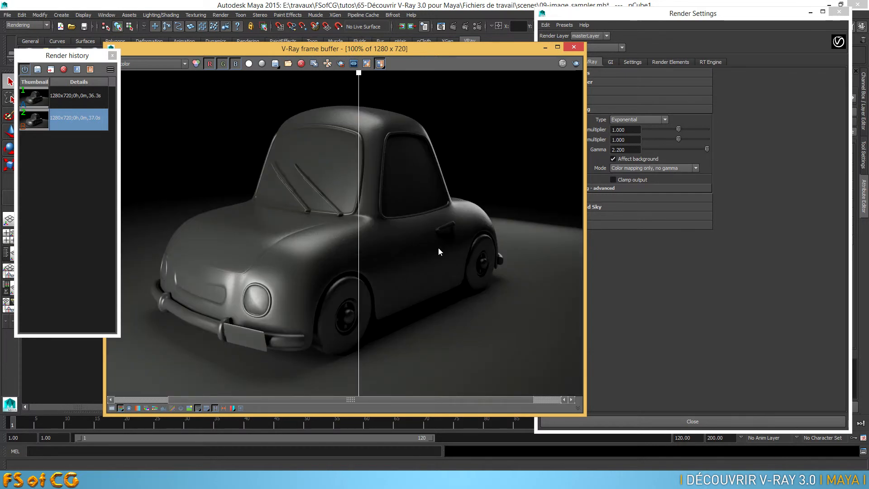
Step: Try a dark multiplier of -10 and other values across the slider range, and reset it to 1
double_click(623, 130)
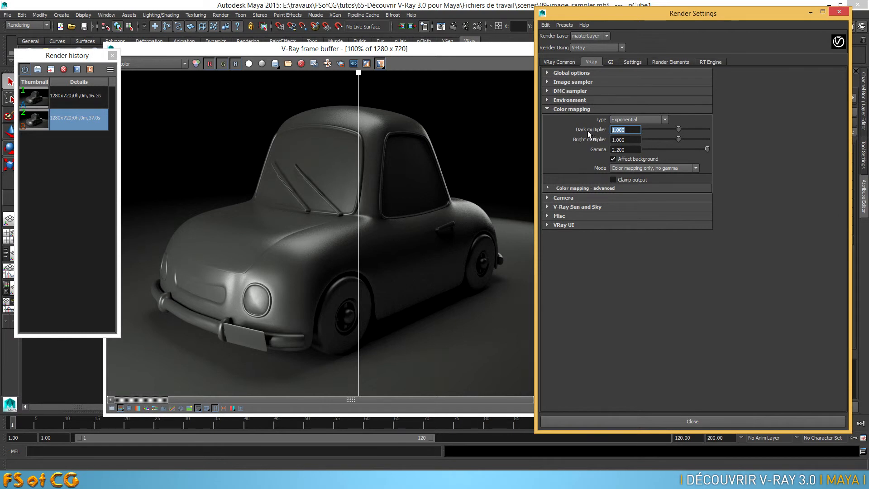
text(-10)
key(Return)
drag(645, 131, 661, 132)
drag(659, 129, 719, 128)
drag(630, 130, 580, 126)
text(1)
key(Return)
Step: Set the color mapping's dark multiplier to 3
double_click(618, 128)
text(3)
key(Return)
Step: Turn off the A/B comparison and render only a region covering the lower door and the ground beside the rear wheel
click(509, 50)
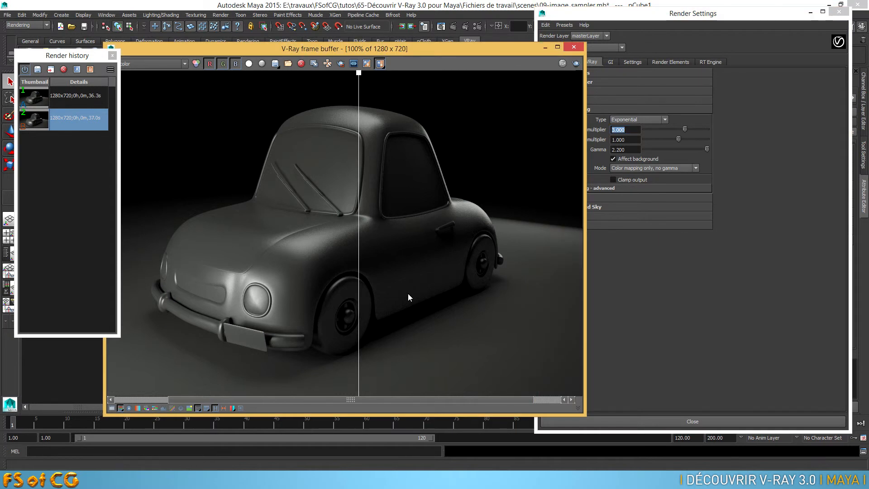
click(380, 64)
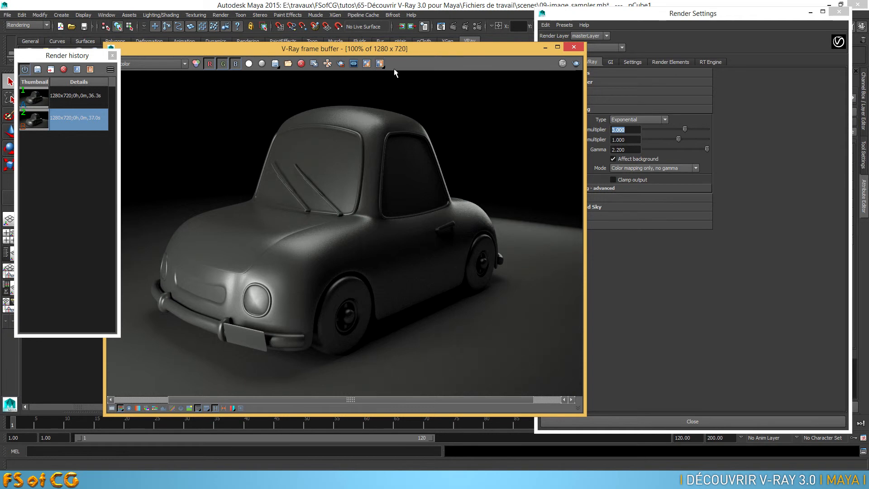
click(341, 64)
click(342, 68)
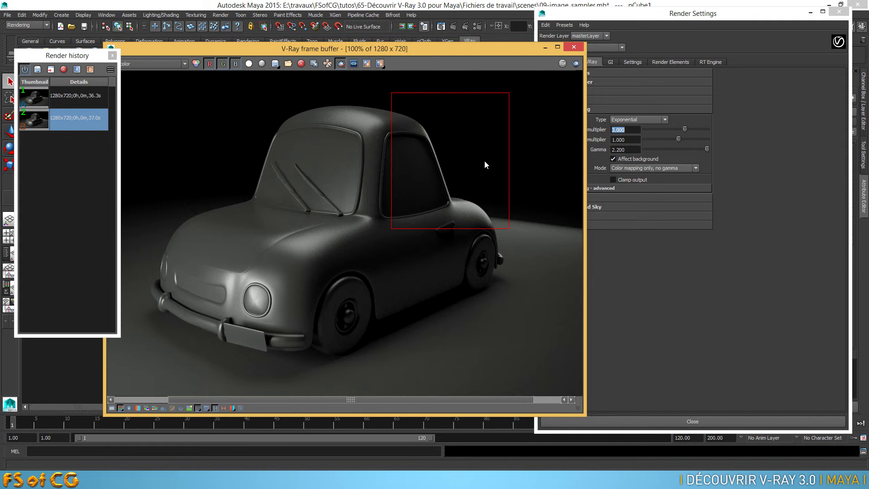
drag(407, 263, 486, 332)
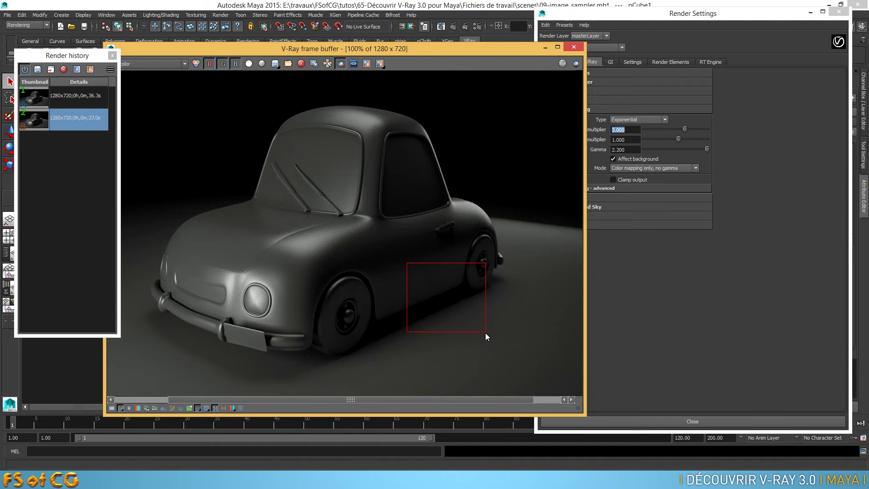
scroll(486, 333, up, 1)
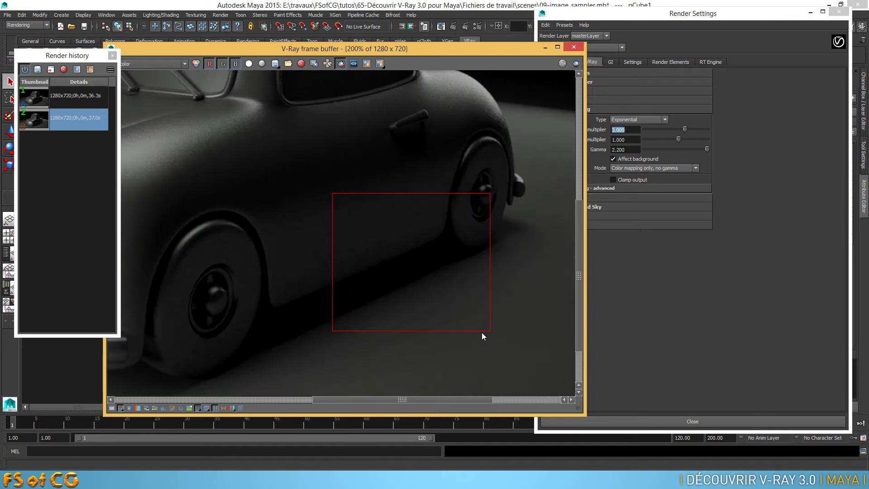
click(563, 62)
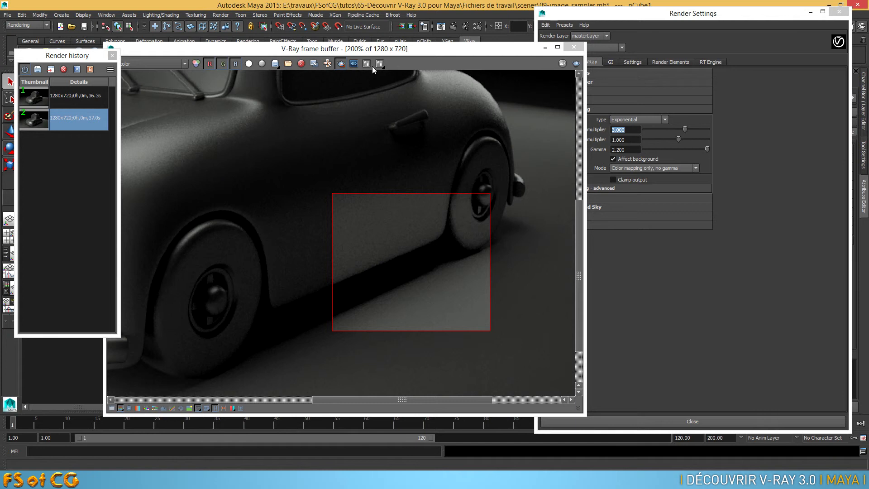
Step: Save the region render to the history and compare it as image A against the previous exponential render as image B
click(92, 97)
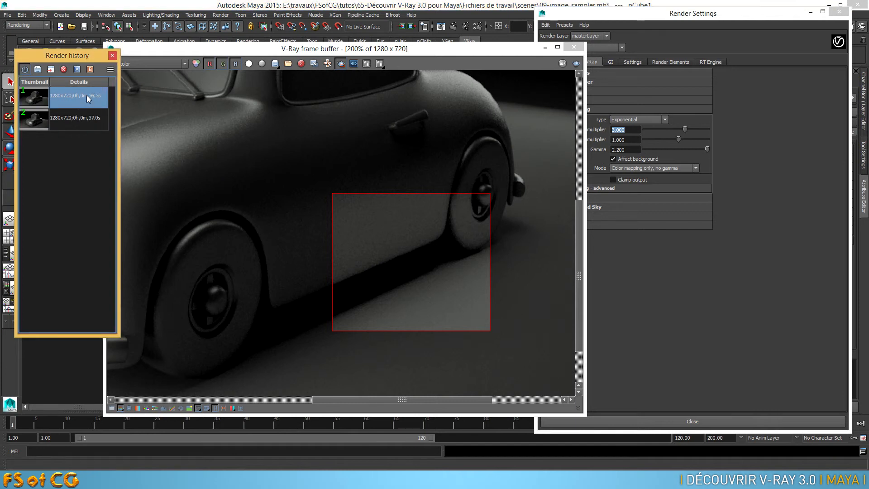
click(38, 70)
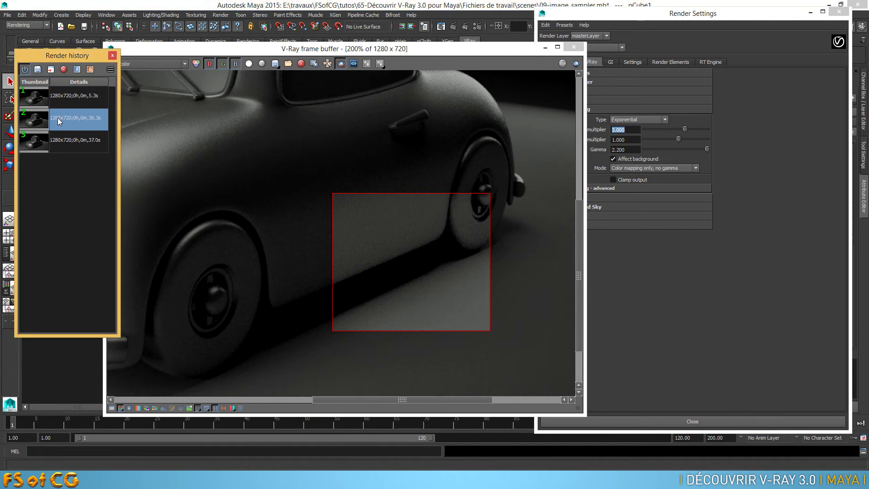
click(76, 97)
click(76, 69)
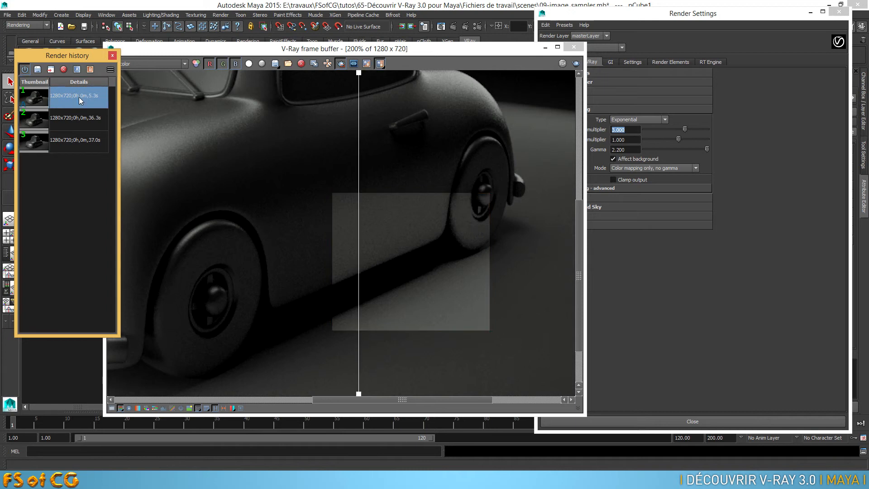
click(79, 116)
click(91, 69)
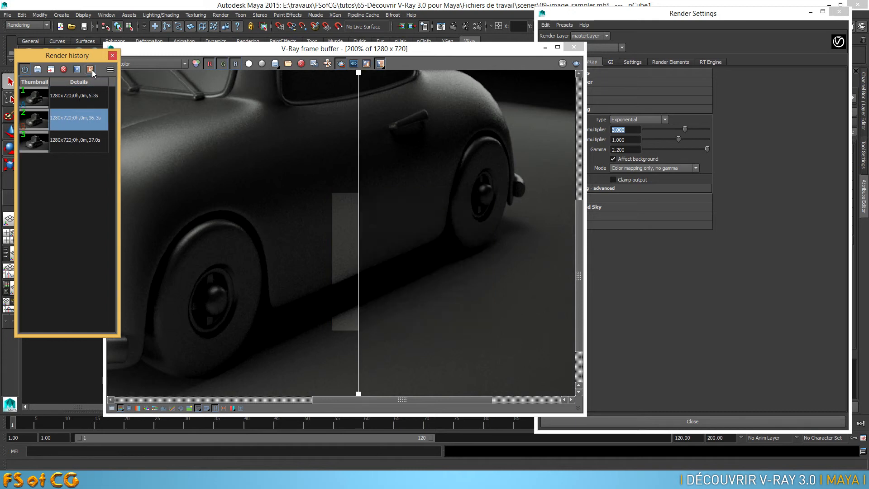
drag(350, 75, 504, 123)
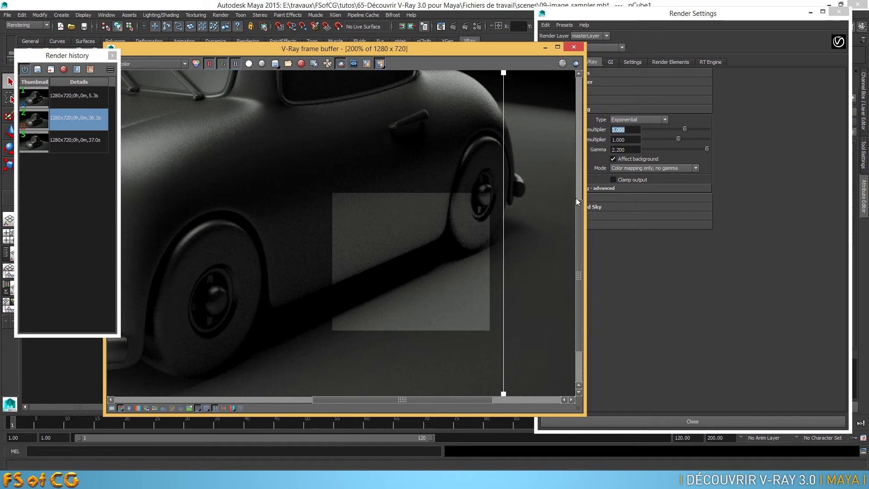
Step: Set the dark multiplier to -3 and re-render the region
click(634, 137)
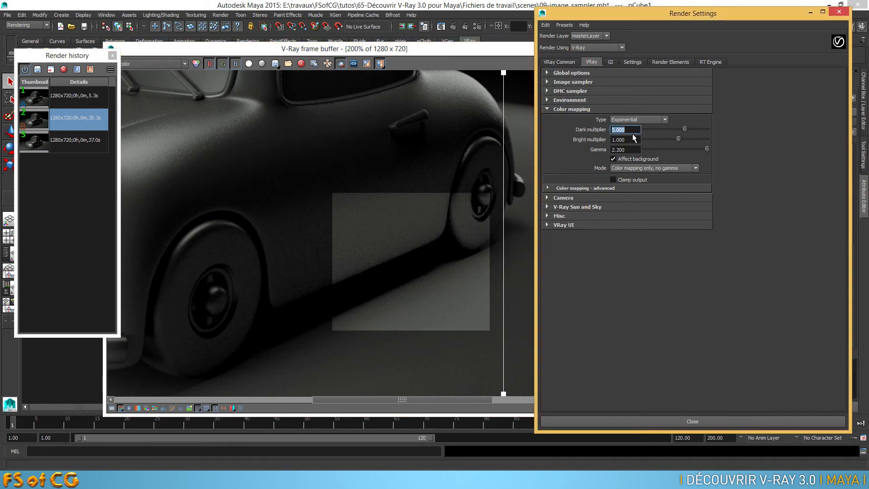
text(-3)
key(Return)
click(471, 55)
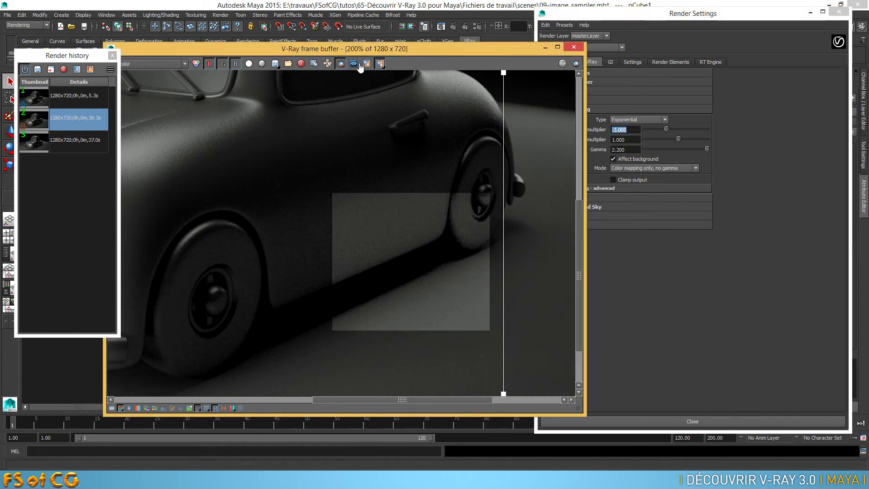
click(574, 64)
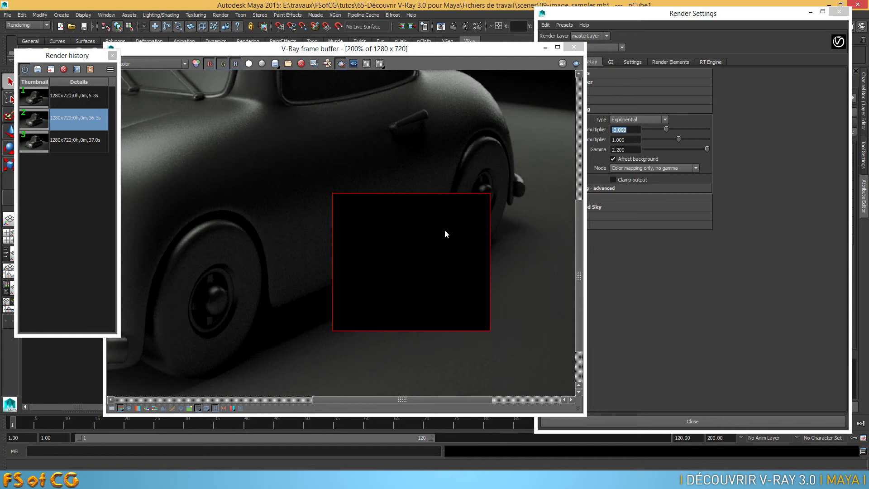
Step: Set the dark multiplier to -1 and re-render the region
click(634, 133)
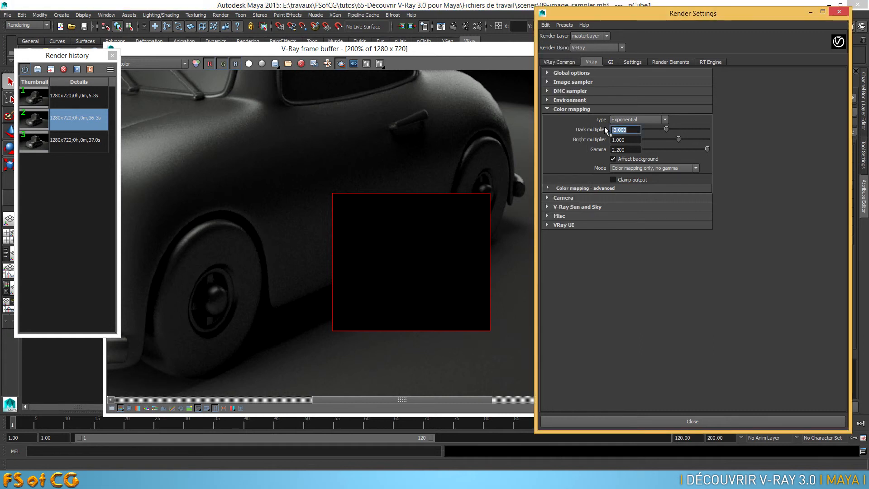
text(-1)
key(Return)
click(499, 50)
click(576, 63)
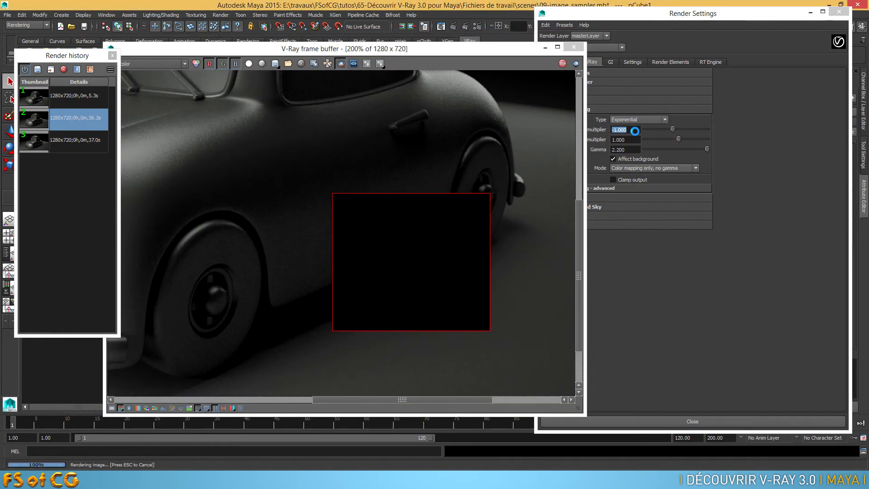
Step: Set the dark multiplier to 0 and re-render the region
text(0)
key(Return)
click(506, 59)
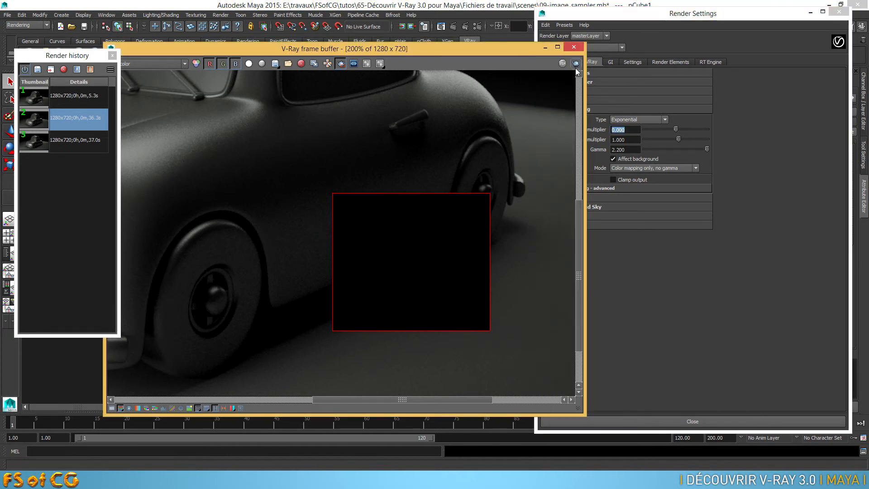
click(576, 64)
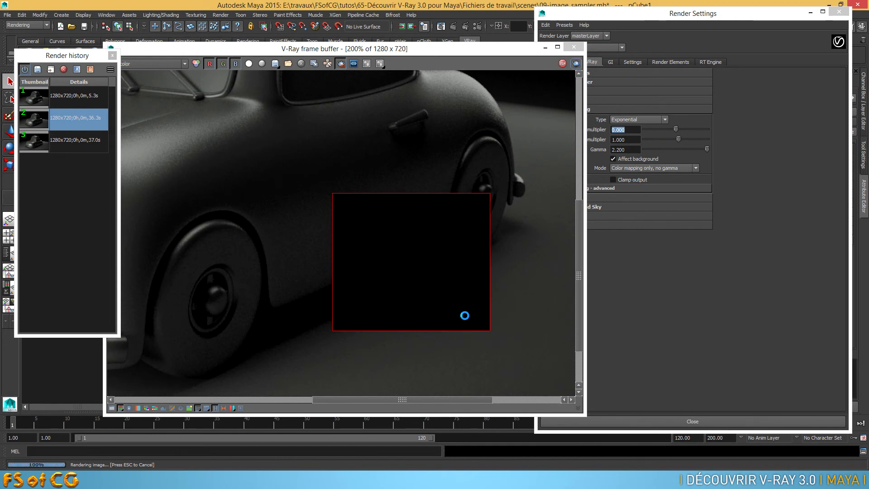
Step: Set the dark multiplier to 0.5 and re-render the region
click(632, 130)
double_click(632, 130)
drag(626, 130, 618, 130)
text(5)
key(Return)
click(496, 51)
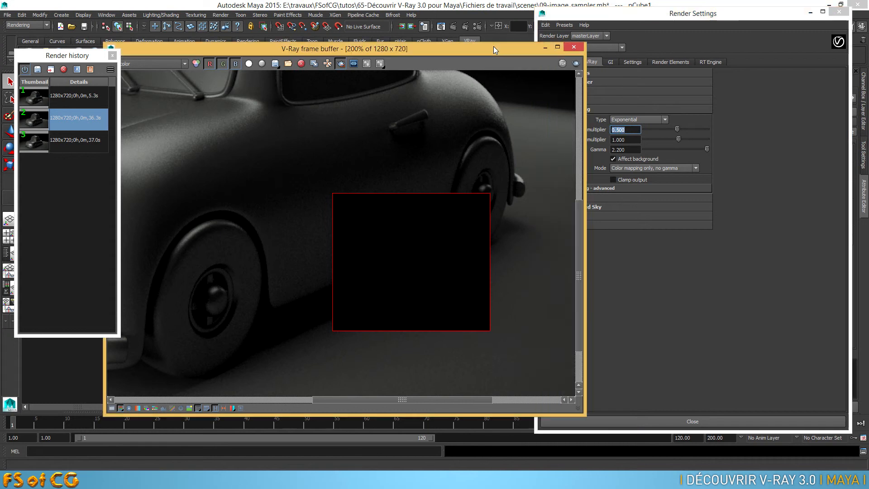
click(577, 64)
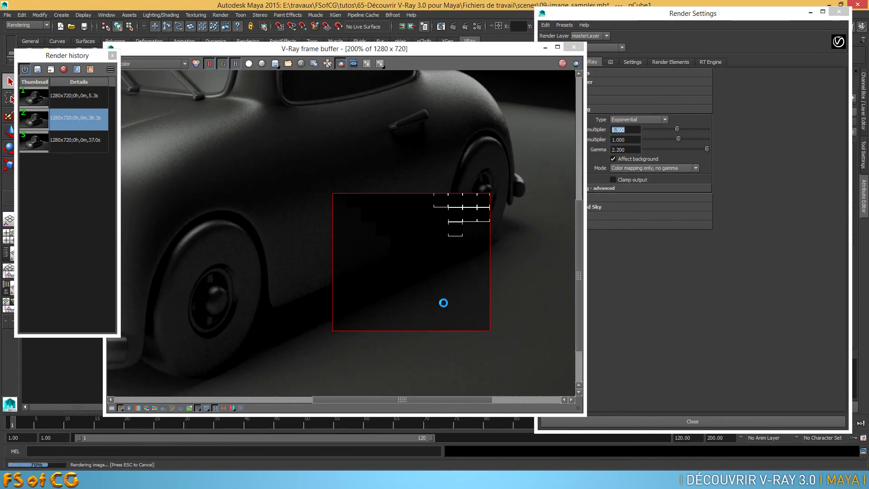
Step: Set the dark multiplier to 1 and the bright multiplier to 5, and render the full image with region rendering off
drag(620, 135, 630, 129)
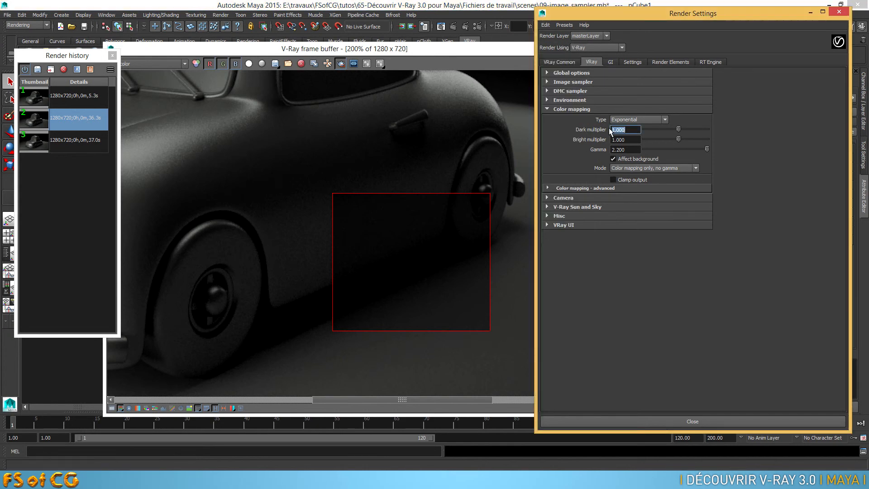
drag(627, 140, 606, 139)
text(5)
key(Return)
scroll(484, 251, down, 1)
click(490, 50)
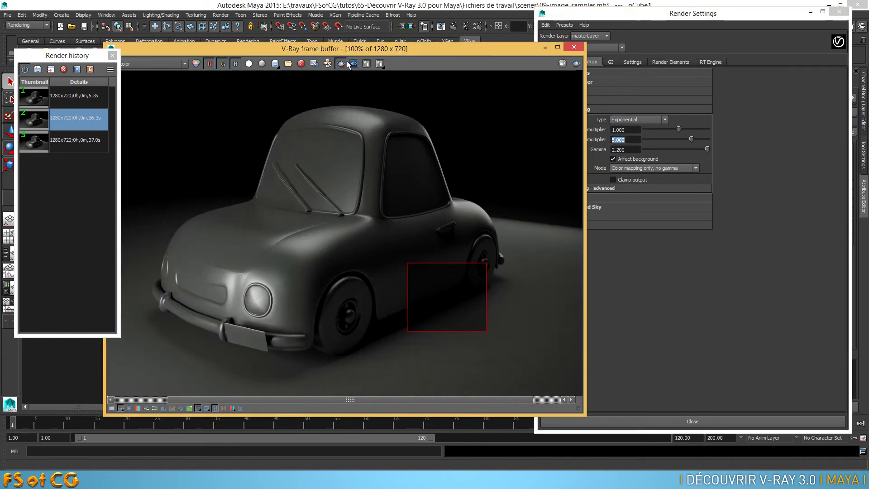
click(576, 64)
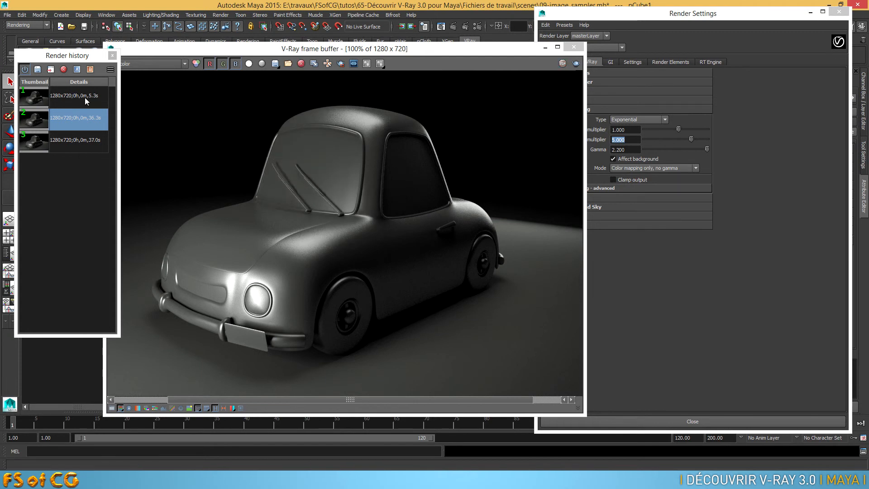
Step: Remove the 5.3 s and 37.0 s renders from the render history
click(83, 117)
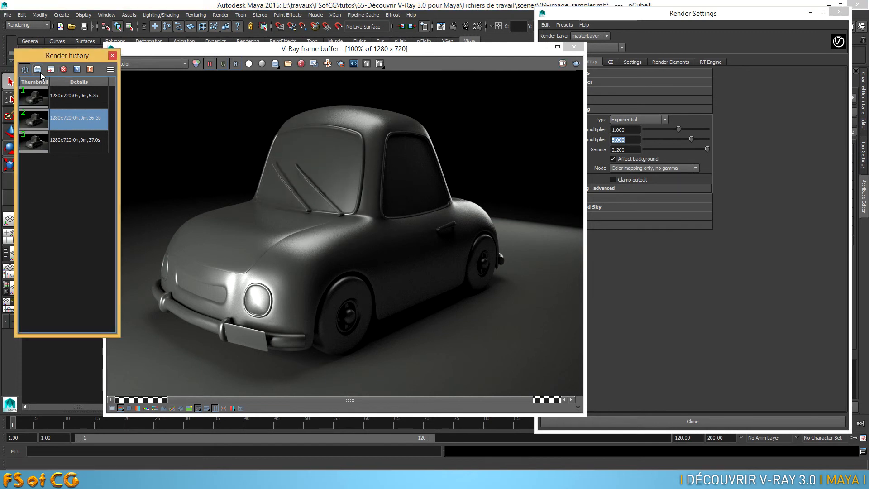
click(79, 97)
click(64, 70)
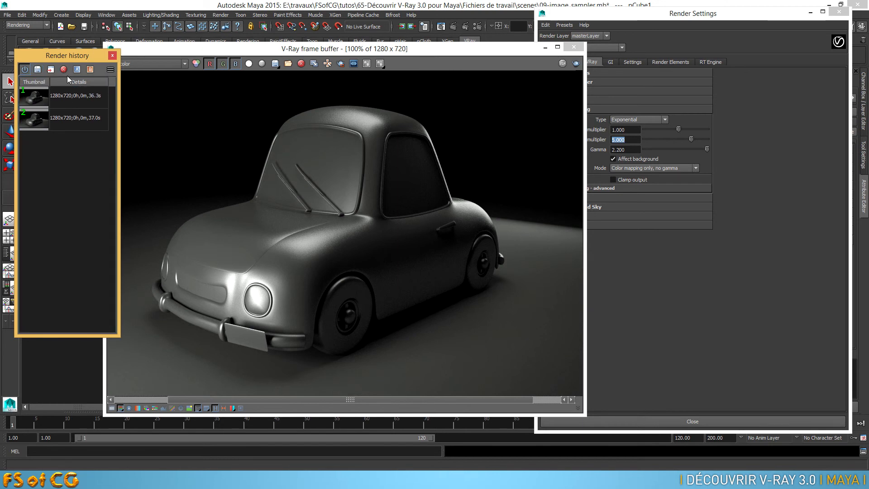
click(77, 115)
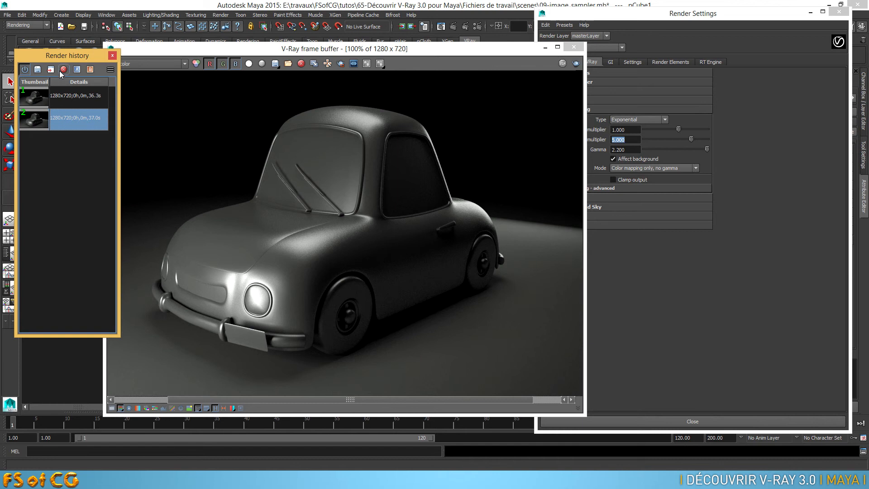
click(64, 70)
Step: Save the current render to the history and compare it as image B against the 36.3 s render as image A, wiping across the hood
click(67, 100)
click(78, 69)
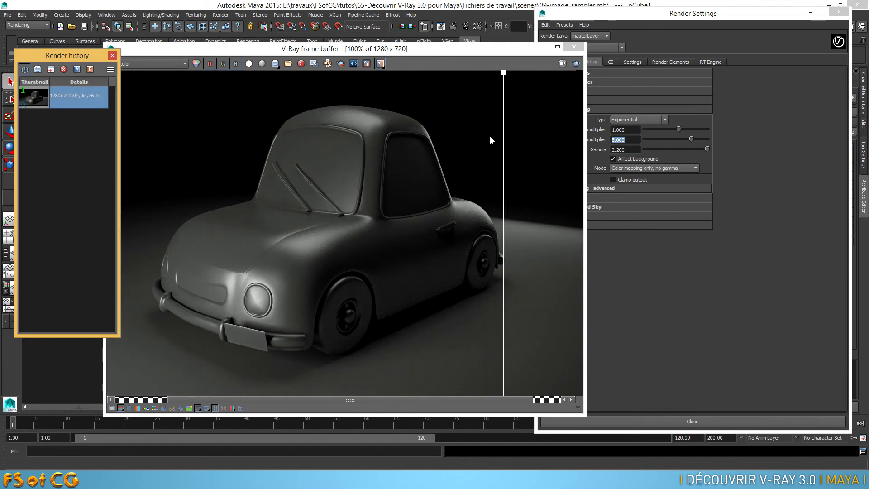
click(38, 69)
click(78, 99)
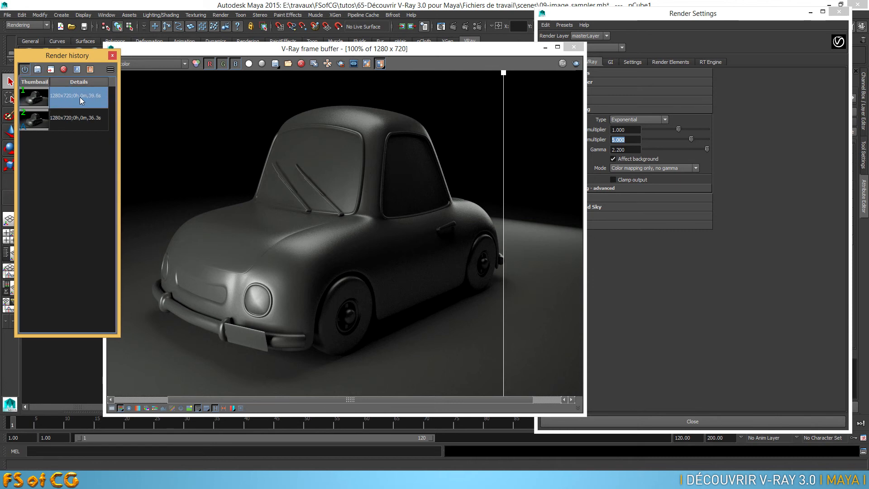
click(91, 69)
drag(504, 74, 262, 186)
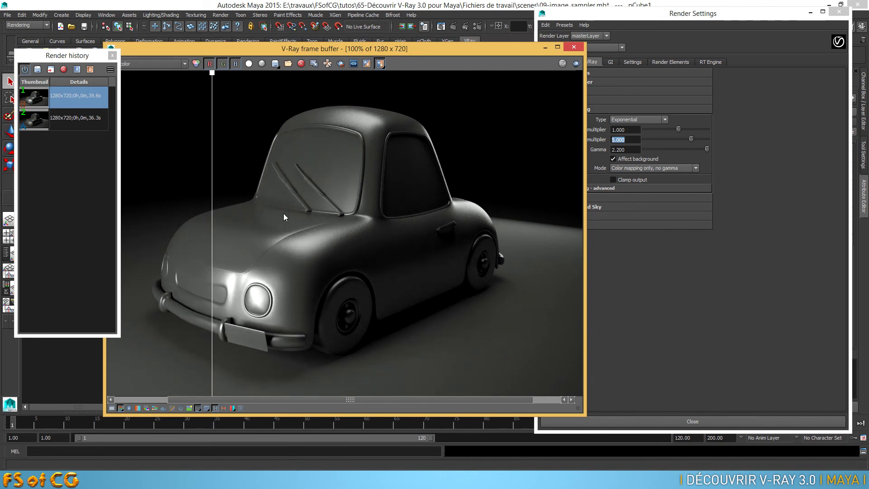
drag(211, 74, 269, 108)
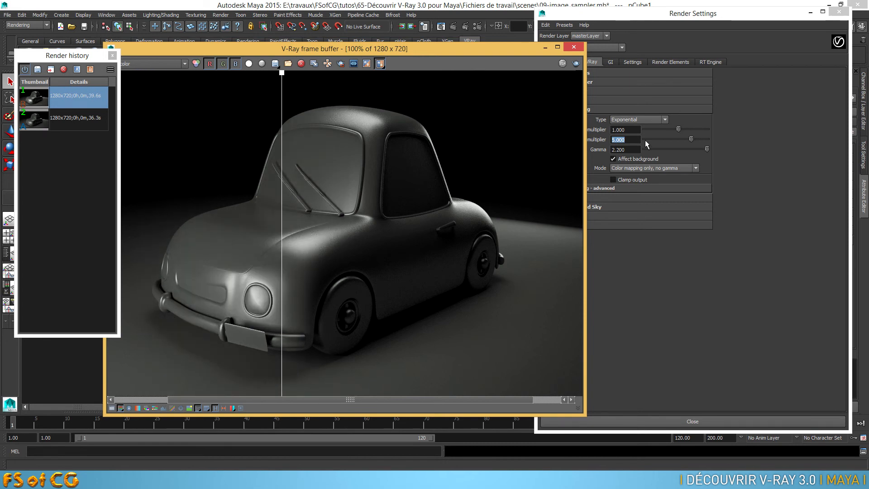
Step: Set the bright multiplier to 10 and render only a region over the hood and front fender, with the A/B comparison off
click(631, 138)
text(10)
key(Return)
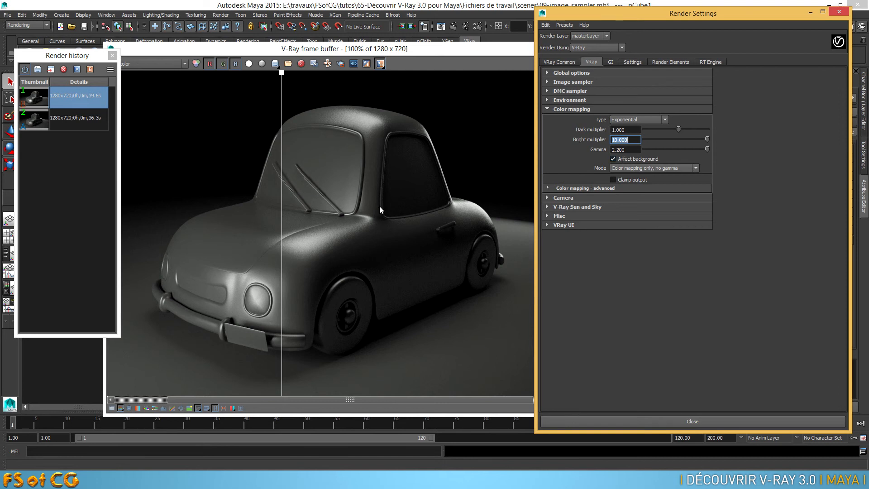
click(341, 64)
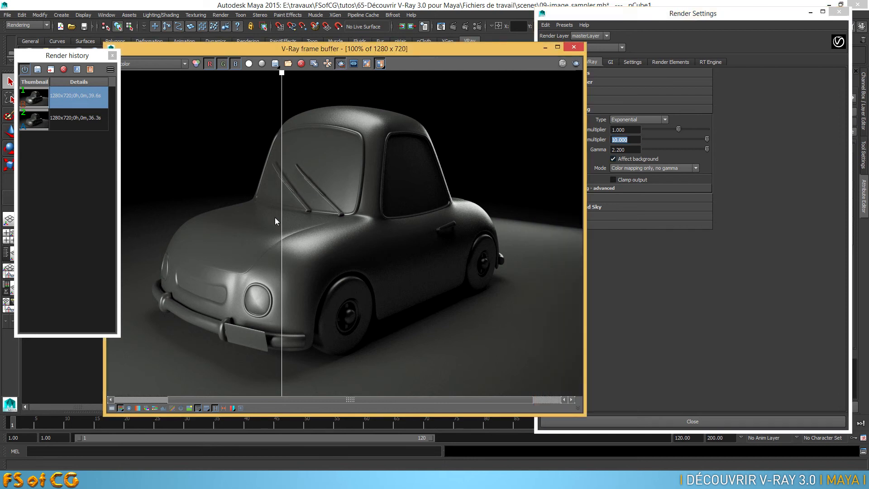
click(380, 63)
drag(241, 217, 370, 294)
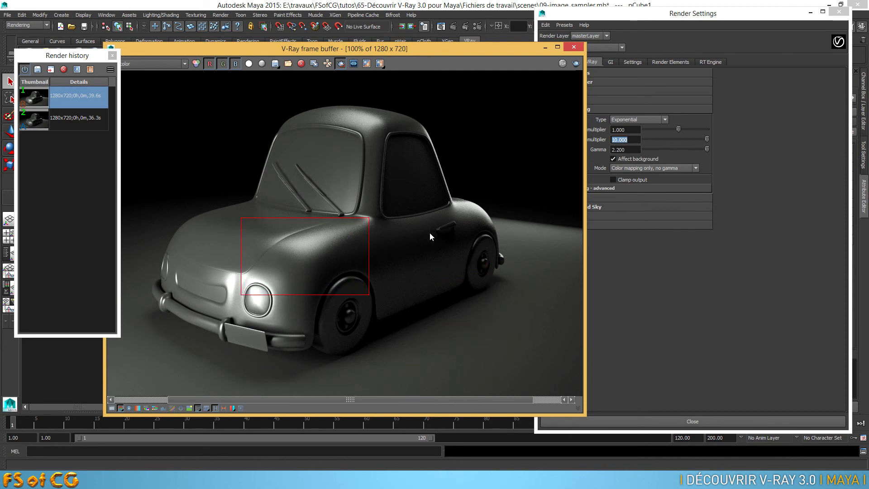
click(575, 65)
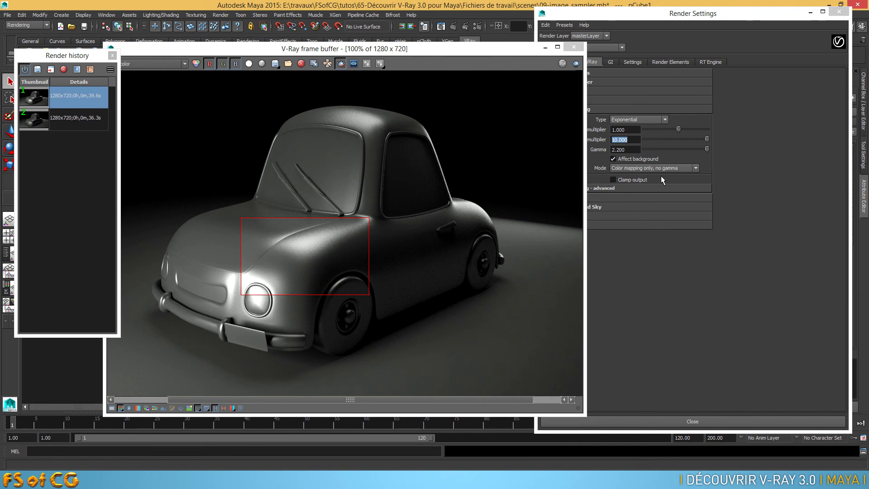
Step: Set both the gamma and the bright multiplier to 1, and render the full image with region rendering off
click(628, 149)
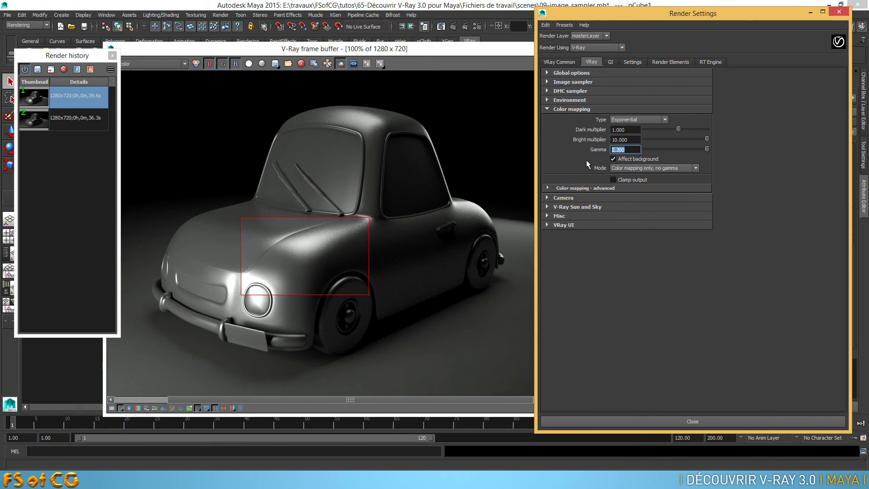
text(1)
key(Return)
click(626, 140)
text(1)
key(Return)
click(429, 56)
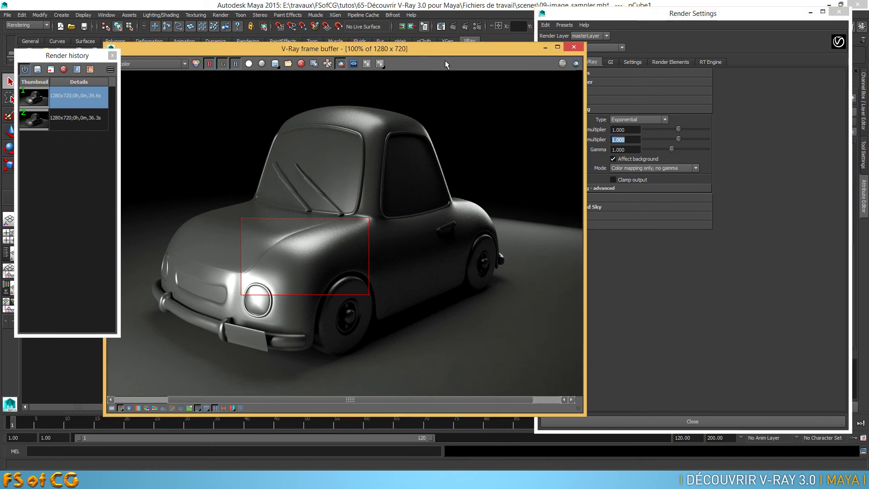
click(341, 64)
click(576, 63)
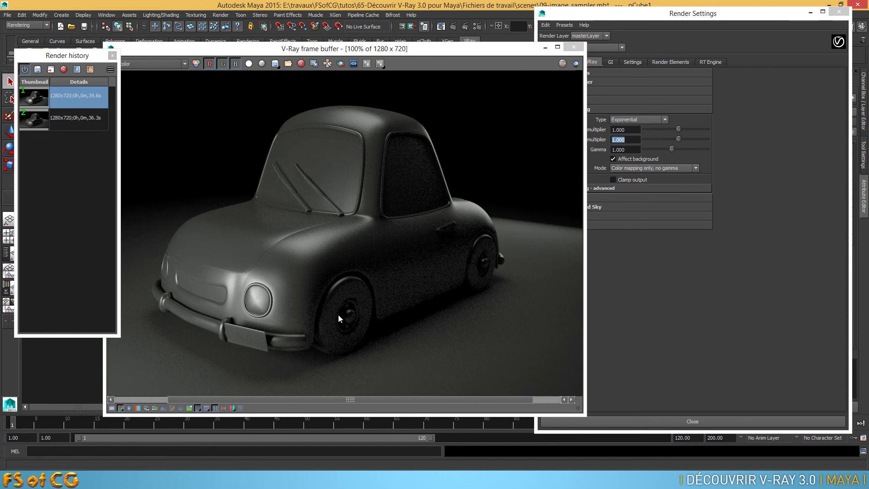
Step: Set the color mapping gamma to 2.2
click(592, 181)
key(Tab)
text(2.2)
key(Return)
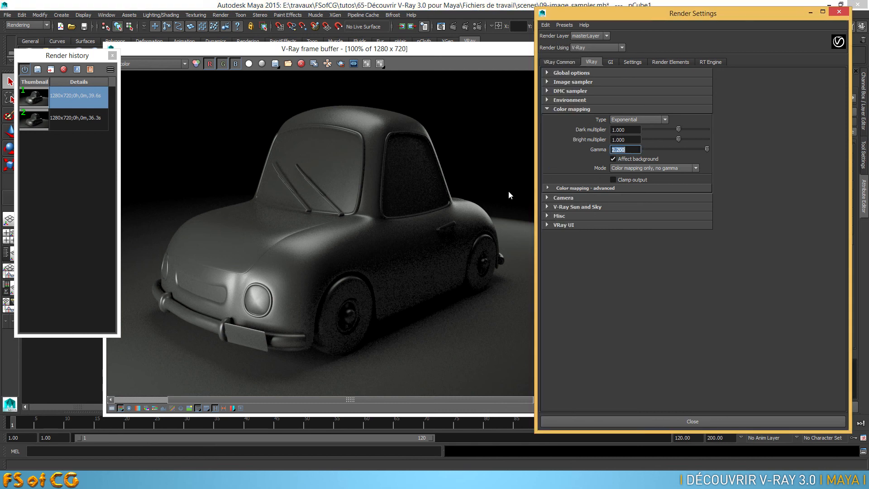
click(500, 52)
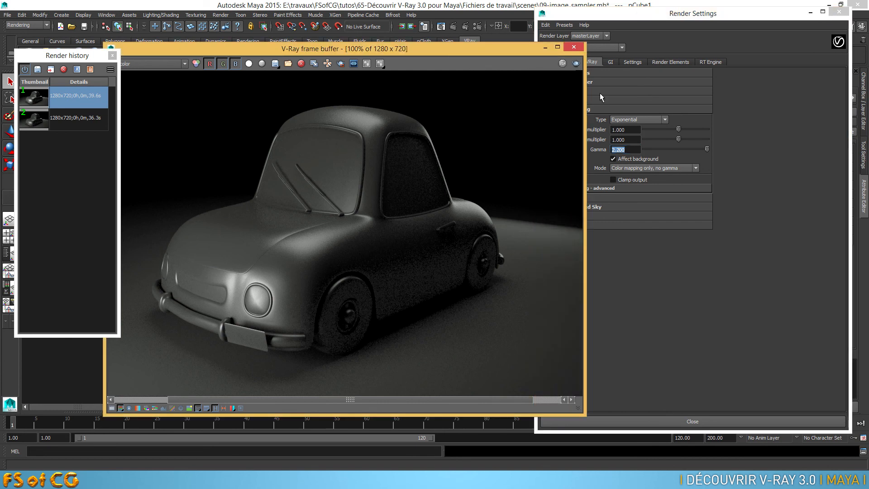
Step: Try the color mapping types HSV exponential, Intensity exponential, Gamma correction and Intensity Gamma in turn
click(656, 17)
click(659, 120)
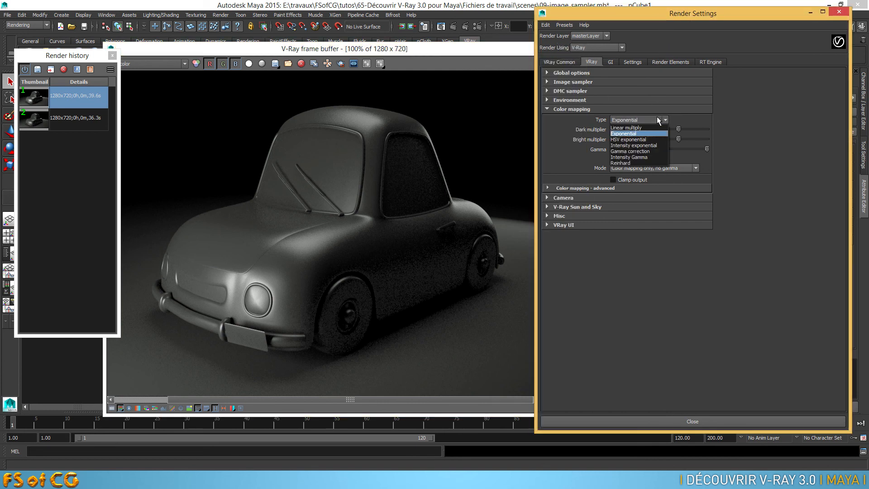
click(637, 139)
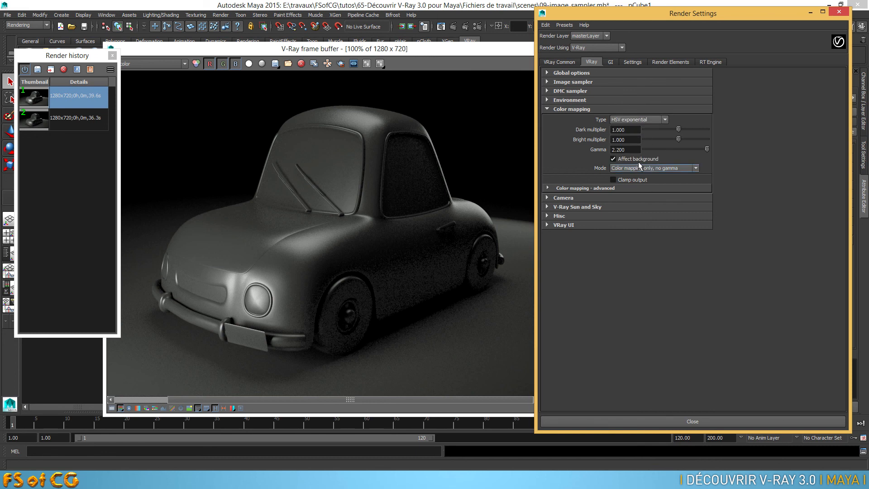
click(658, 119)
click(643, 145)
click(655, 120)
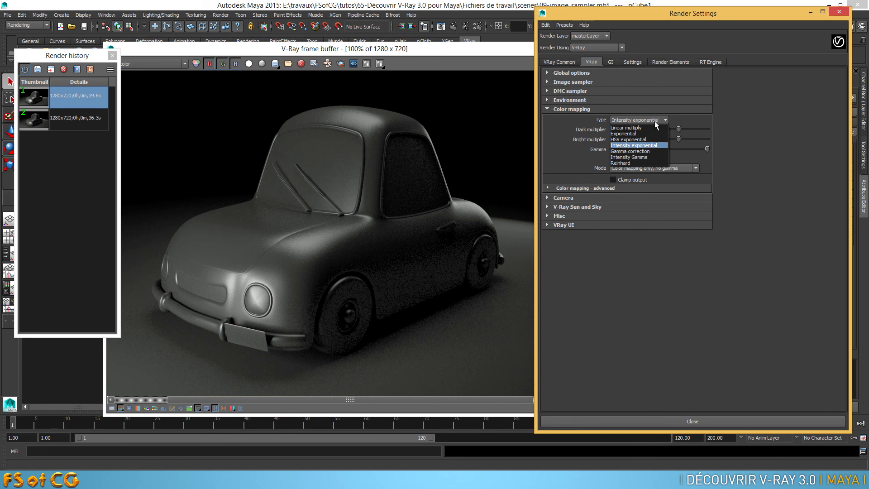
click(638, 151)
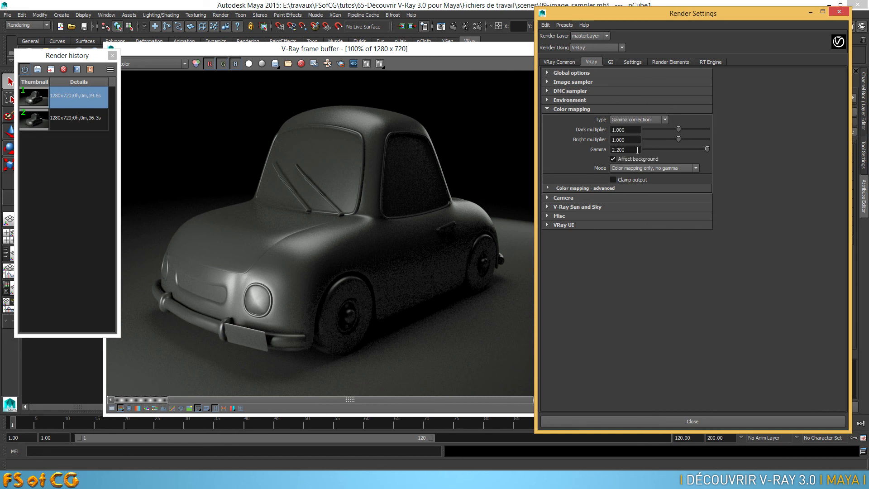
click(652, 119)
click(643, 159)
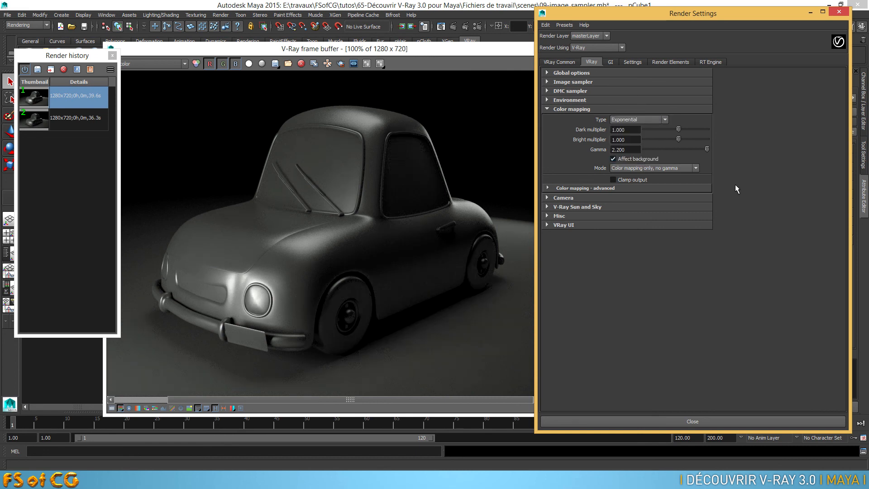